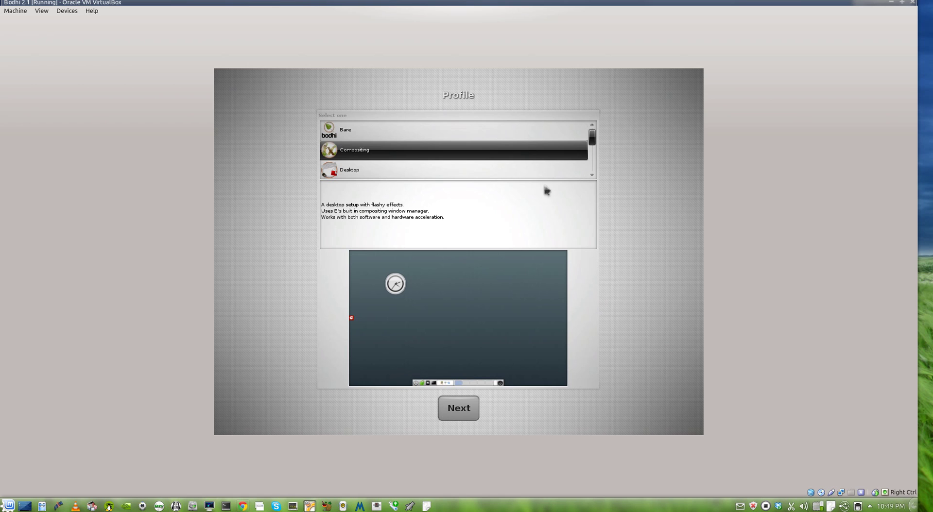
# Preview the Bare, Compositing, Desktop, Fancy, Laptop/Netbook, Tablet and Tiling profiles
pyautogui.click(459, 138)
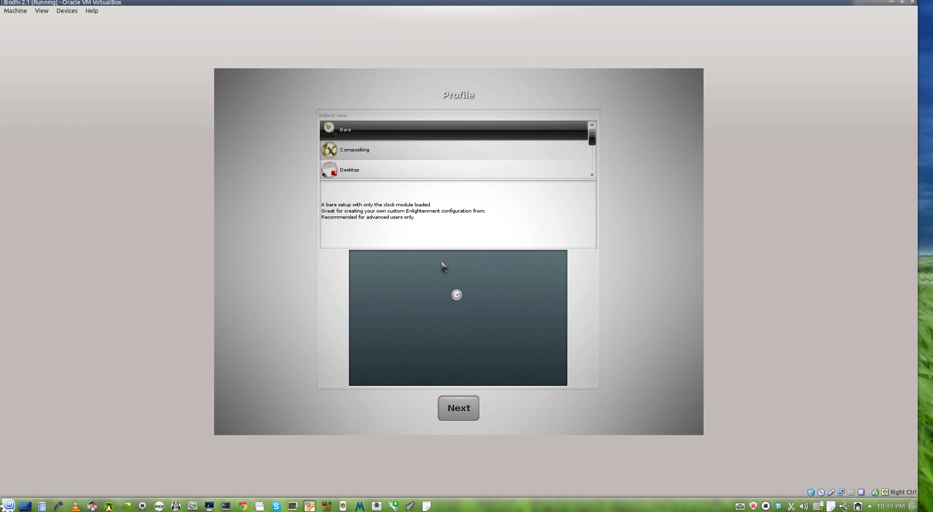
pyautogui.click(389, 149)
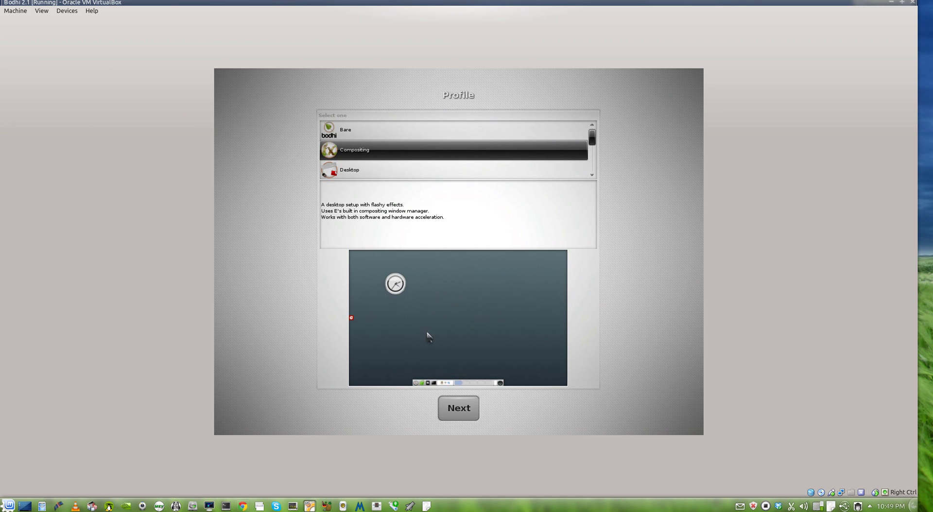
pyautogui.click(371, 170)
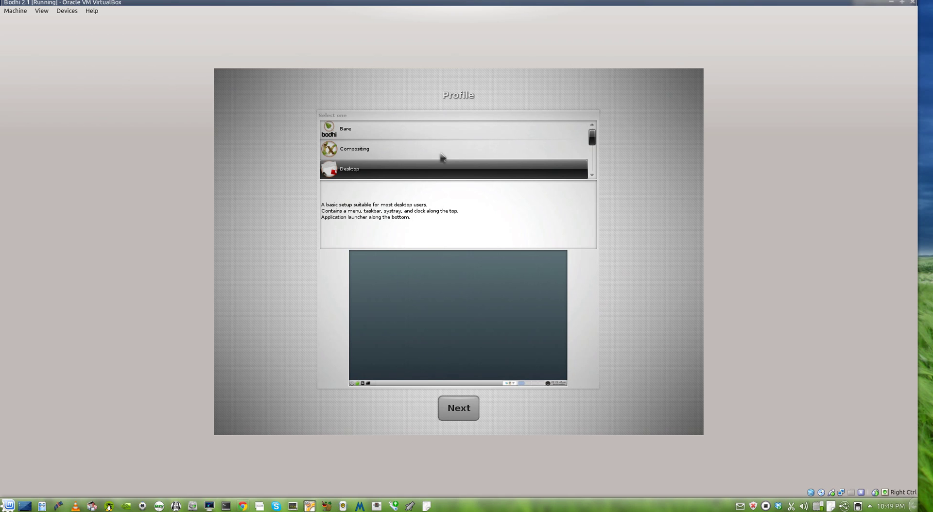
pyautogui.moveTo(592, 136); pyautogui.dragTo(591, 149)
pyautogui.click(491, 152)
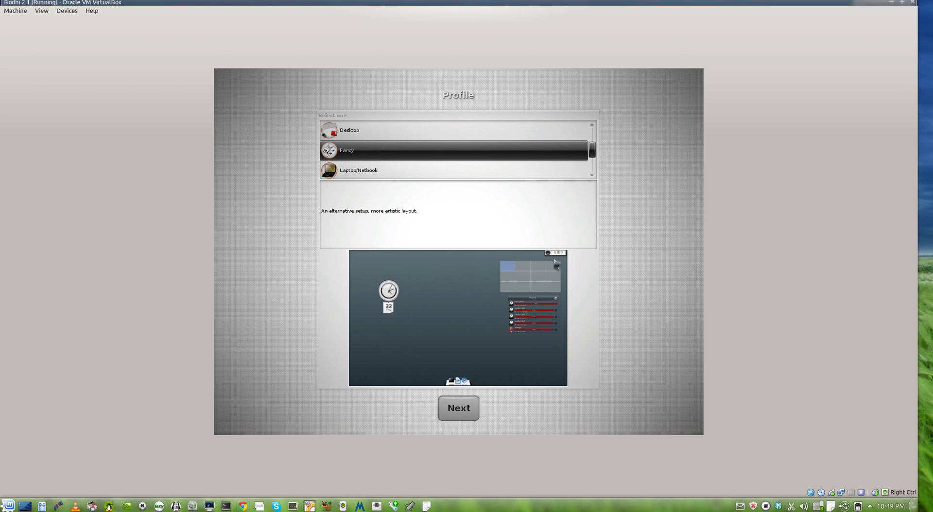
pyautogui.moveTo(593, 145); pyautogui.dragTo(593, 152)
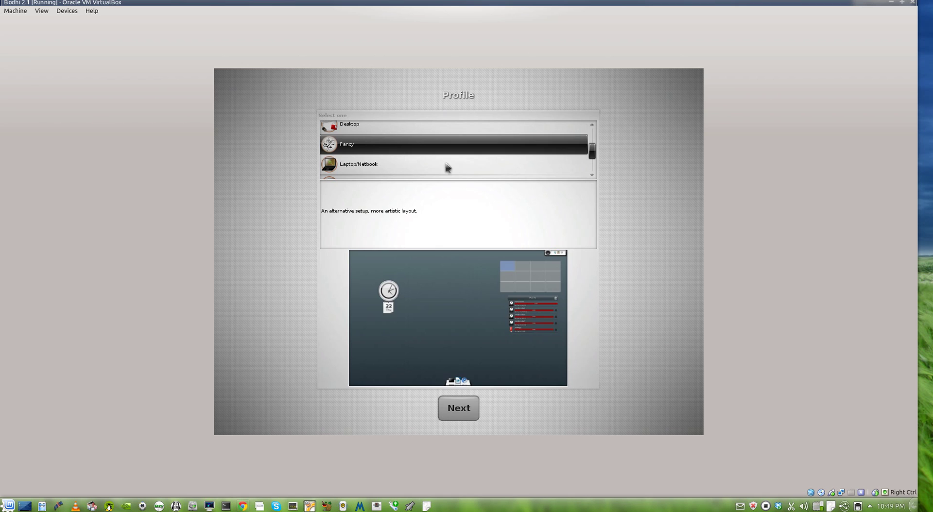
pyautogui.click(407, 171)
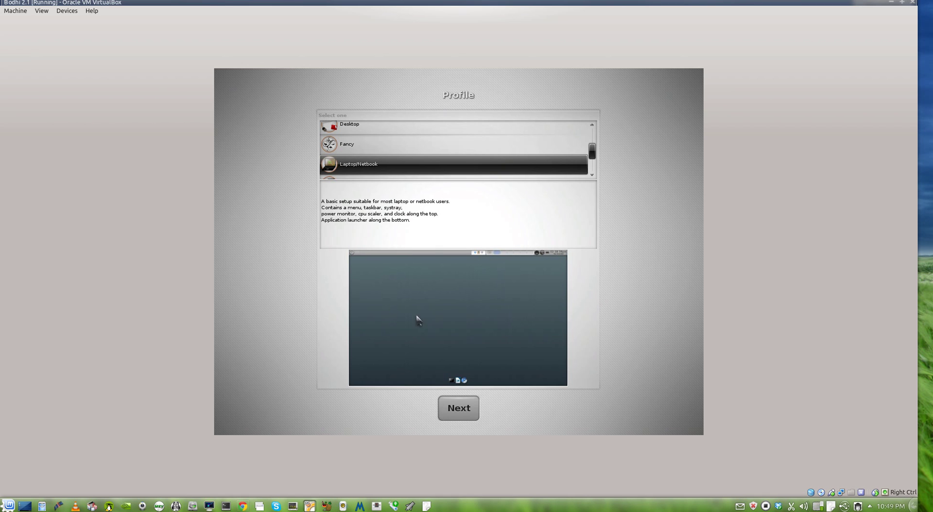
pyautogui.scroll(-2, 593, 160)
pyautogui.click(452, 154)
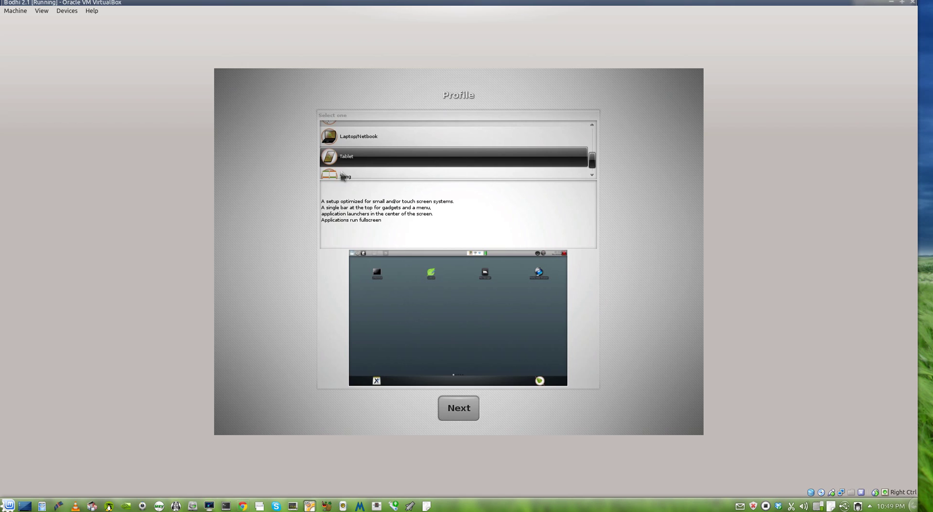
pyautogui.click(372, 178)
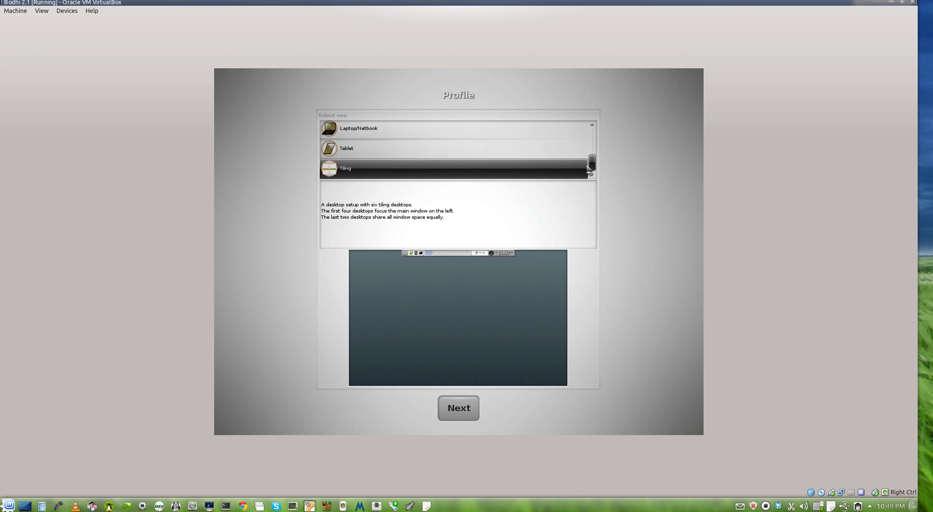
# Select the Desktop profile and continue to the theme selection
pyautogui.scroll(3, 589, 168)
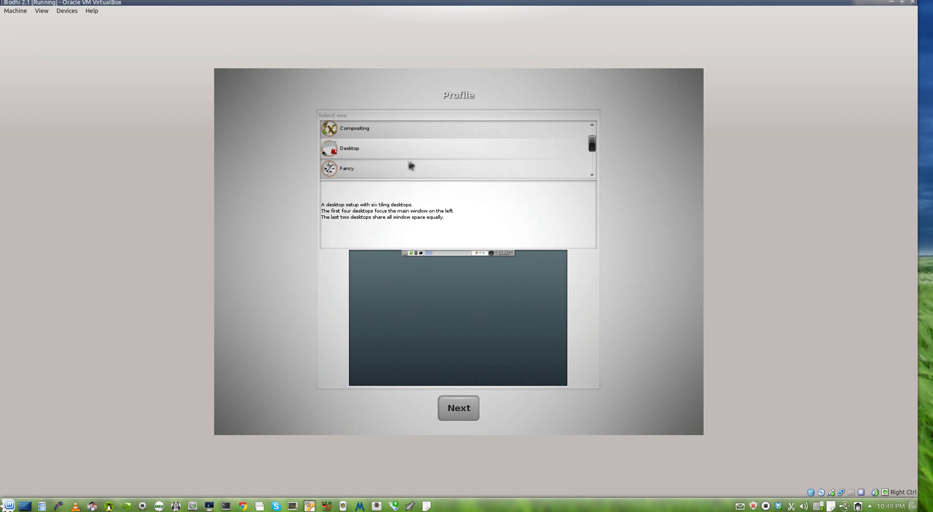
pyautogui.click(359, 130)
pyautogui.click(362, 150)
pyautogui.click(458, 414)
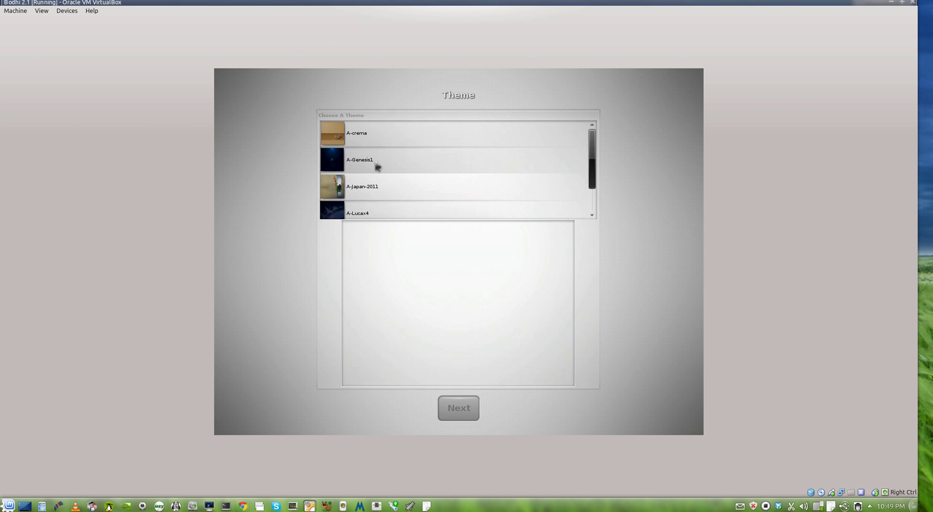
# Preview the A-Genesis1 theme, choose A-Japan-2011 instead and finish the desktop setup
pyautogui.click(379, 167)
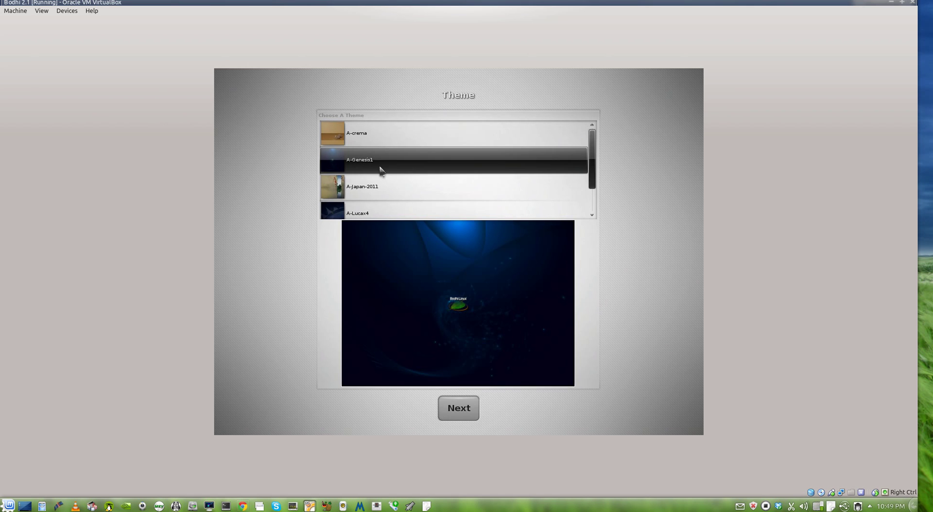
pyautogui.click(416, 175)
pyautogui.click(416, 181)
pyautogui.press('Down')
pyautogui.press('Up')
pyautogui.press('Up')
pyautogui.press('Up')
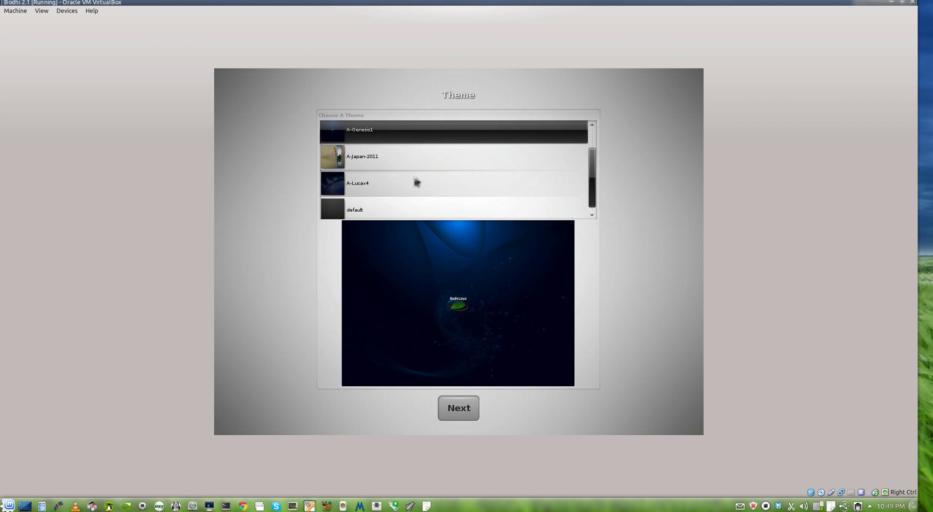
pyautogui.press('Down')
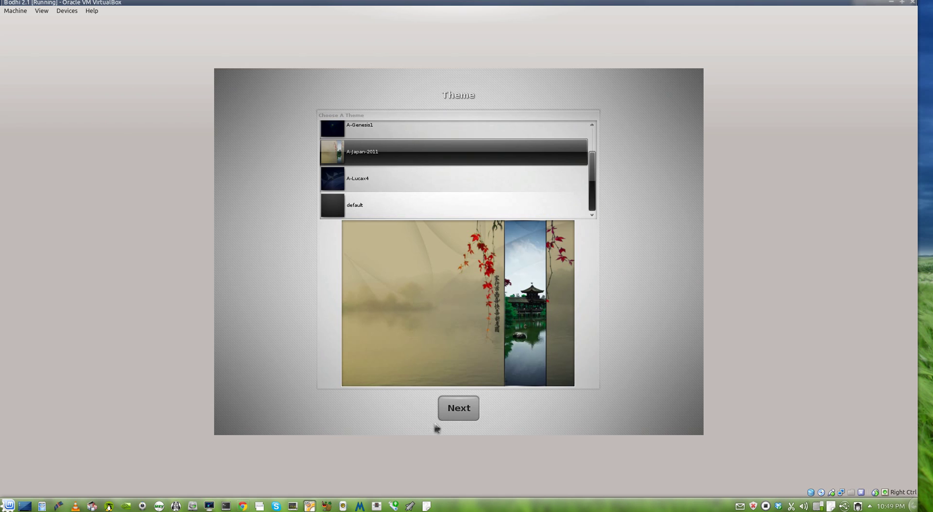
pyautogui.click(458, 411)
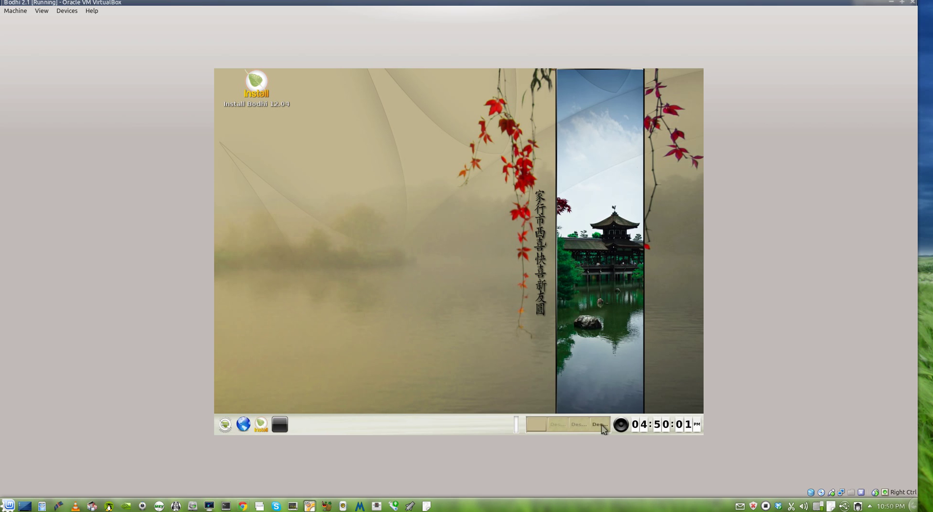
# View the list of open windows, and switch to the second virtual desktop and back to the first
pyautogui.middleClick(447, 324)
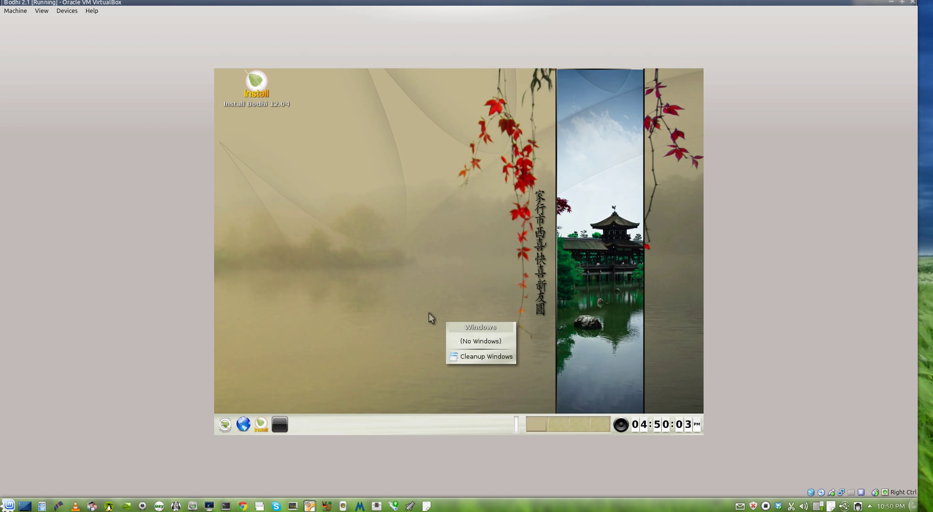
pyautogui.click(431, 317)
pyautogui.scroll(-1, 576, 427)
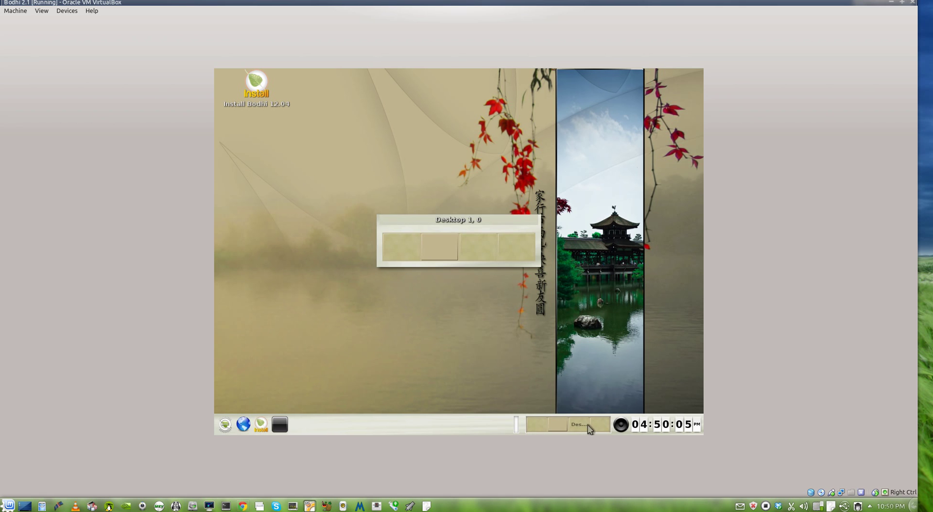
pyautogui.click(535, 427)
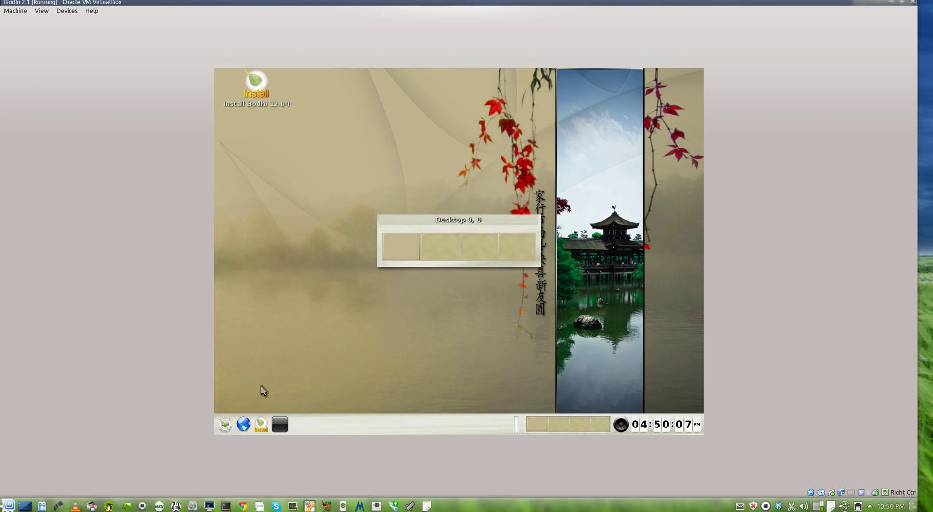
# Browse the preinstalled applications in the Accessories, Preferences and Internet categories
pyautogui.click(225, 425)
pyautogui.moveTo(260, 287)
pyautogui.click(333, 289)
pyautogui.click(225, 424)
pyautogui.moveTo(263, 285)
pyautogui.moveTo(309, 286)
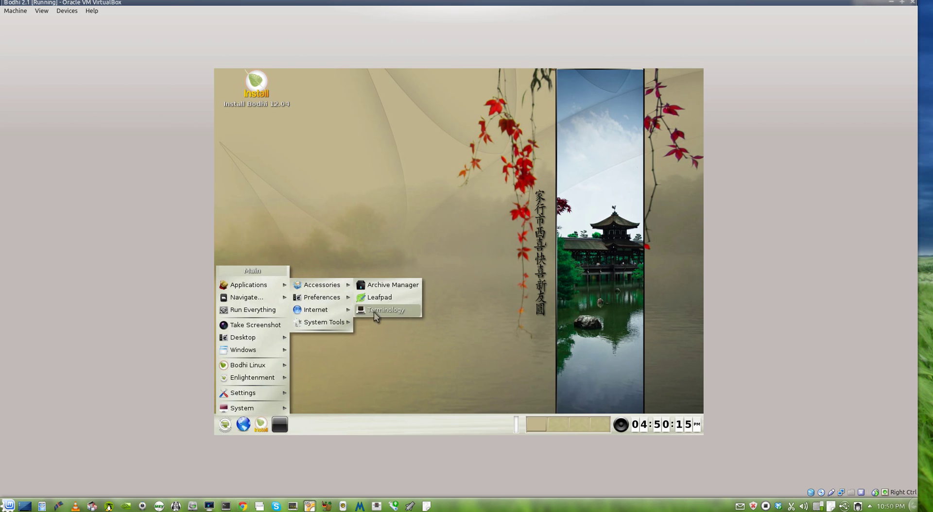
pyautogui.moveTo(329, 302)
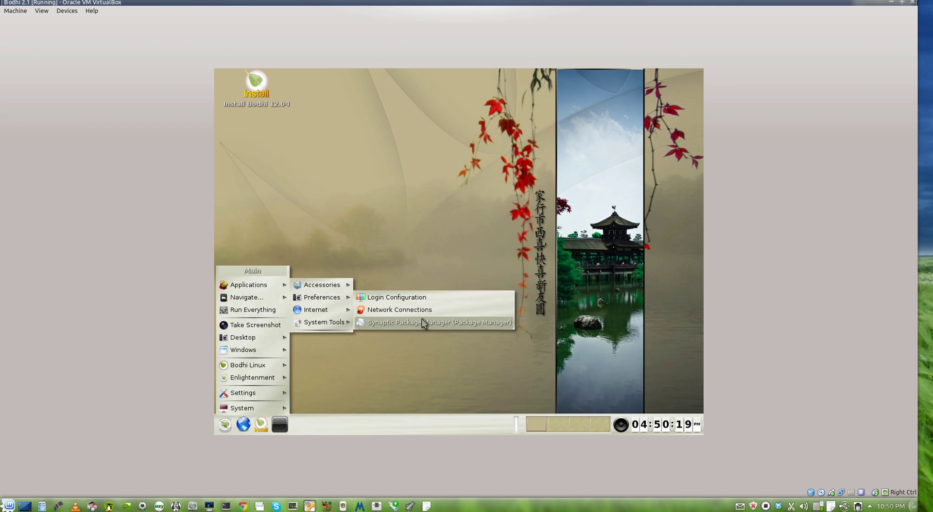
pyautogui.moveTo(325, 323)
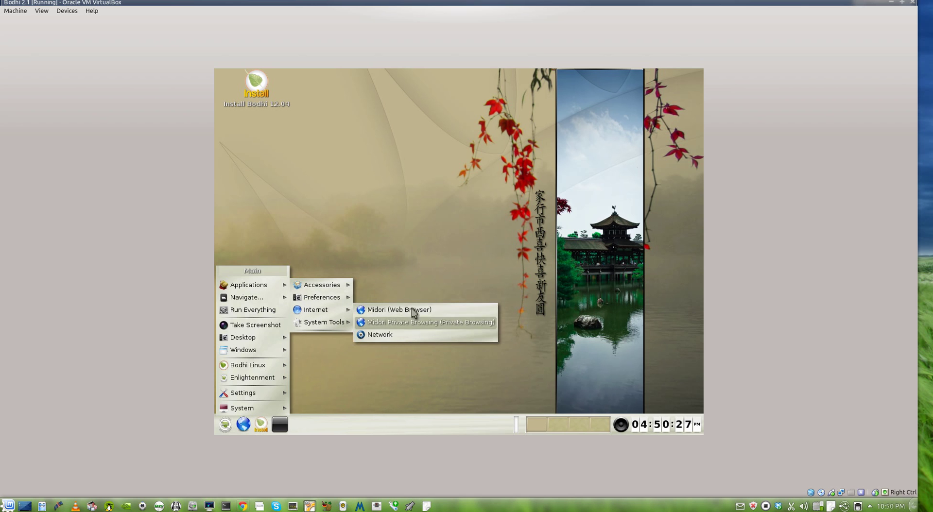
pyautogui.moveTo(263, 304)
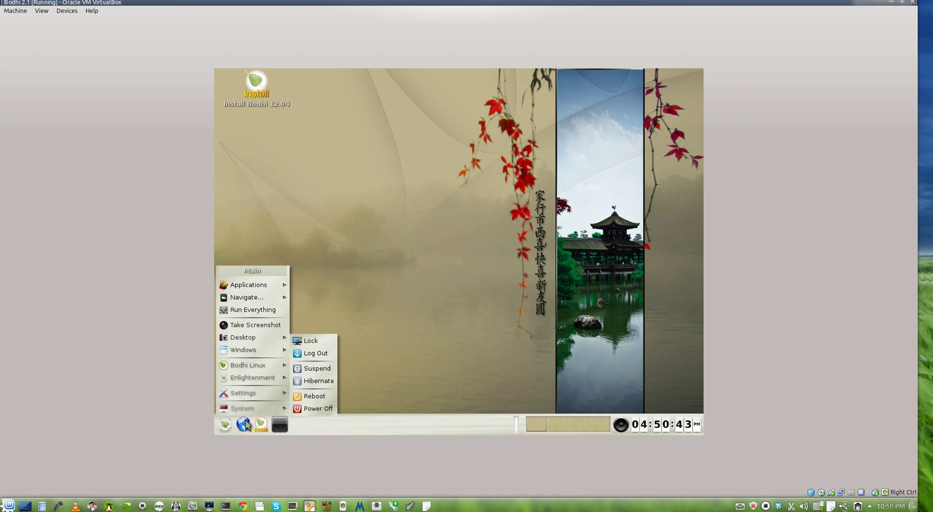
# Examine the full set of settings categories, including Look, Apps, Files and Advanced
pyautogui.moveTo(243, 393)
pyautogui.moveTo(335, 394)
pyautogui.moveTo(375, 394)
pyautogui.moveTo(384, 235)
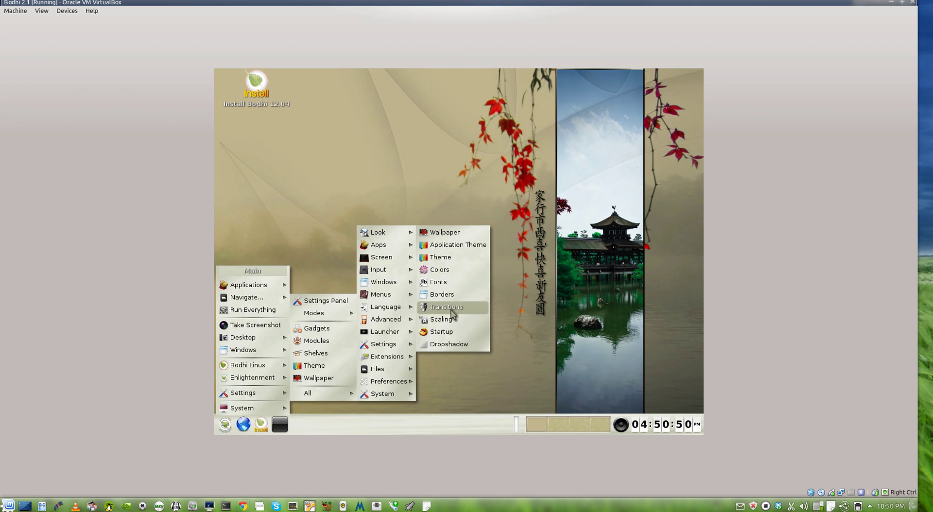
pyautogui.moveTo(387, 250)
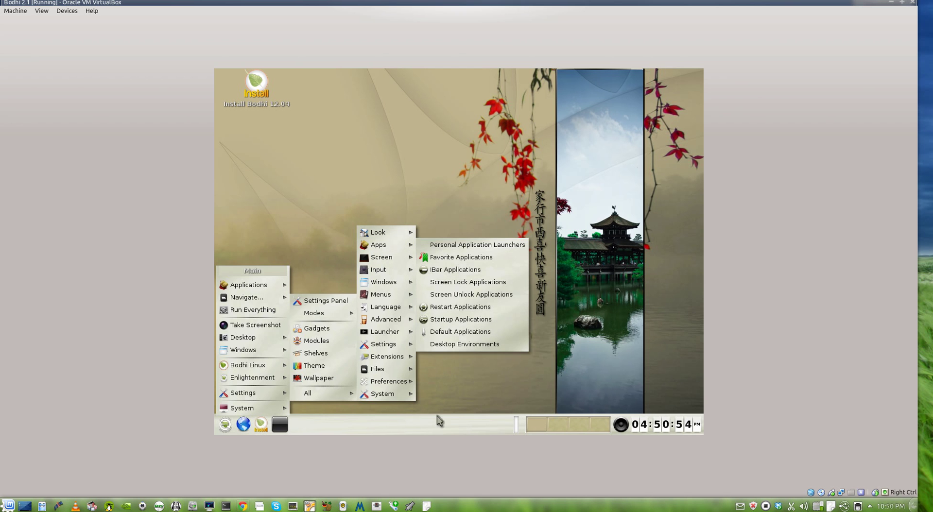
pyautogui.moveTo(383, 367)
pyautogui.moveTo(391, 319)
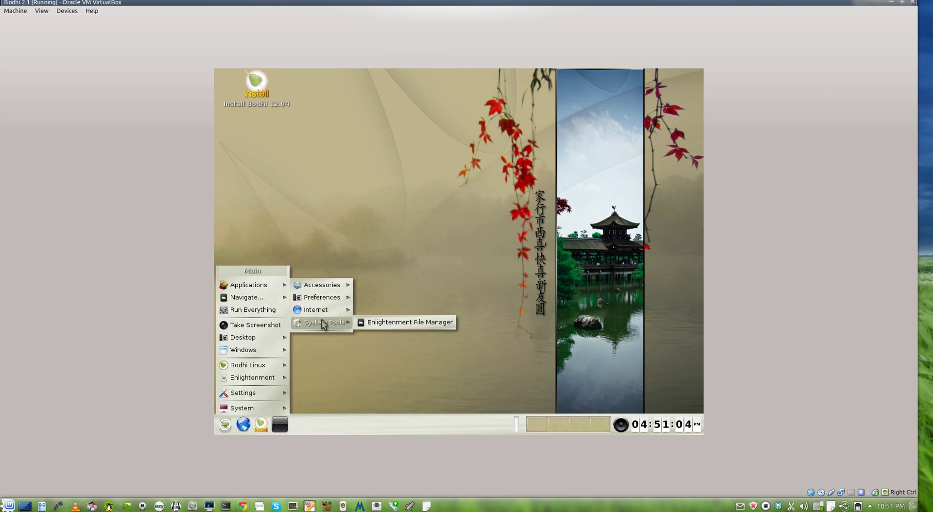
# Find chromium-browser in Synaptic Package Manager with the filter "chrom" and start installing it with its required packages
pyautogui.click(426, 322)
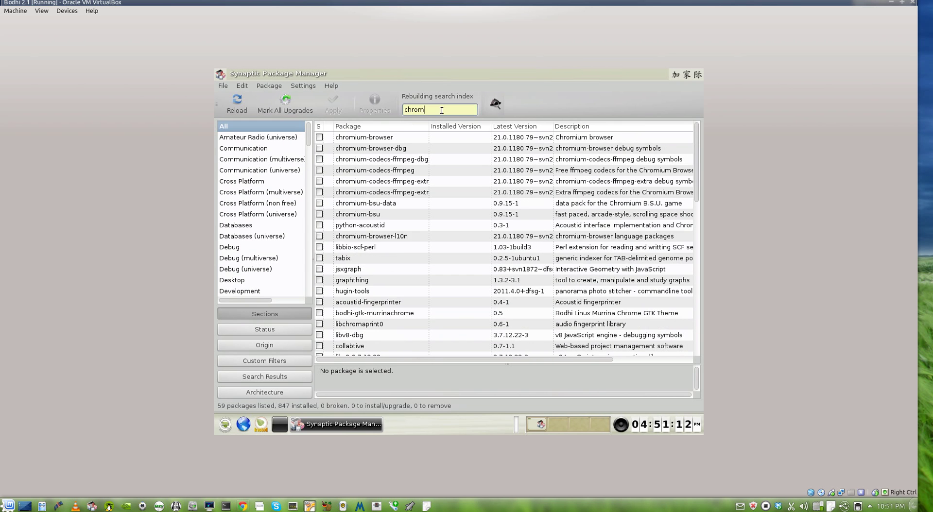
pyautogui.click(319, 137)
pyautogui.click(362, 152)
pyautogui.click(538, 316)
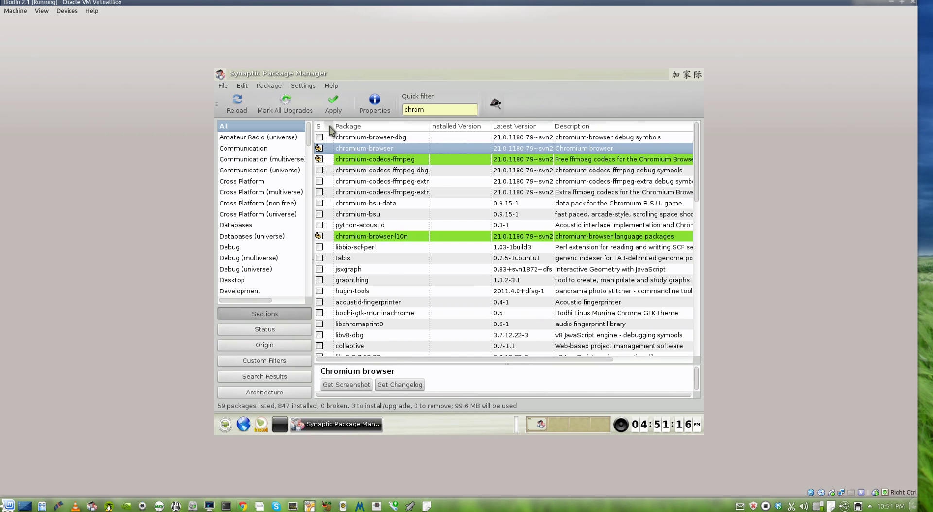
pyautogui.click(333, 104)
pyautogui.click(536, 341)
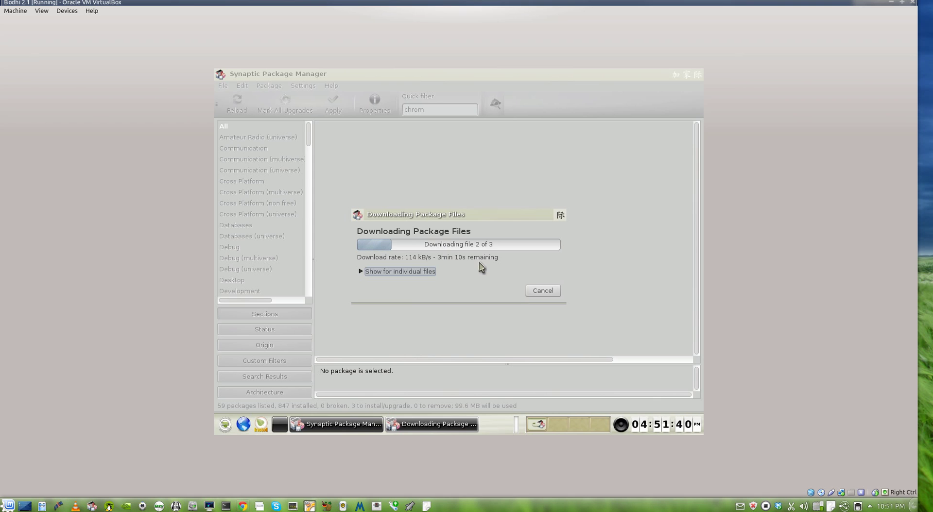
# Check the download progress of the individual Chromium package files, then collapse the file list
pyautogui.click(394, 271)
pyautogui.click(399, 323)
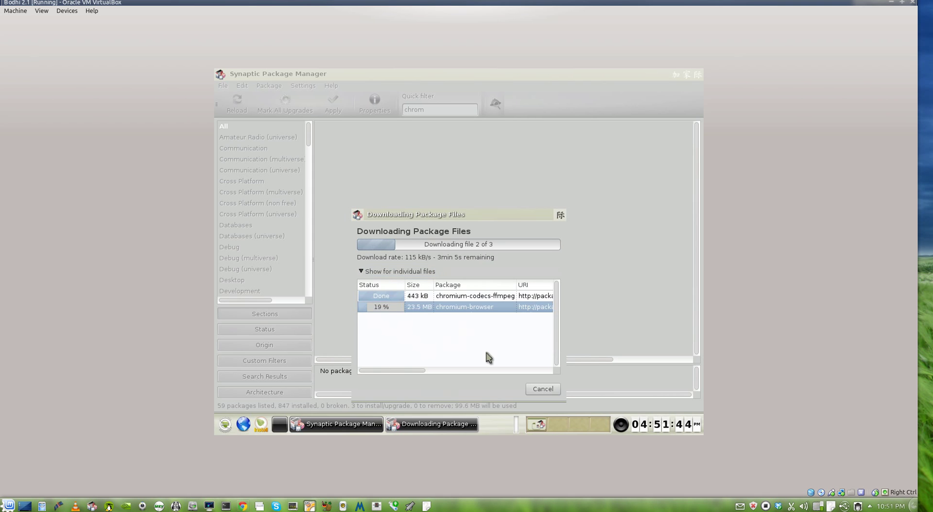
pyautogui.click(399, 274)
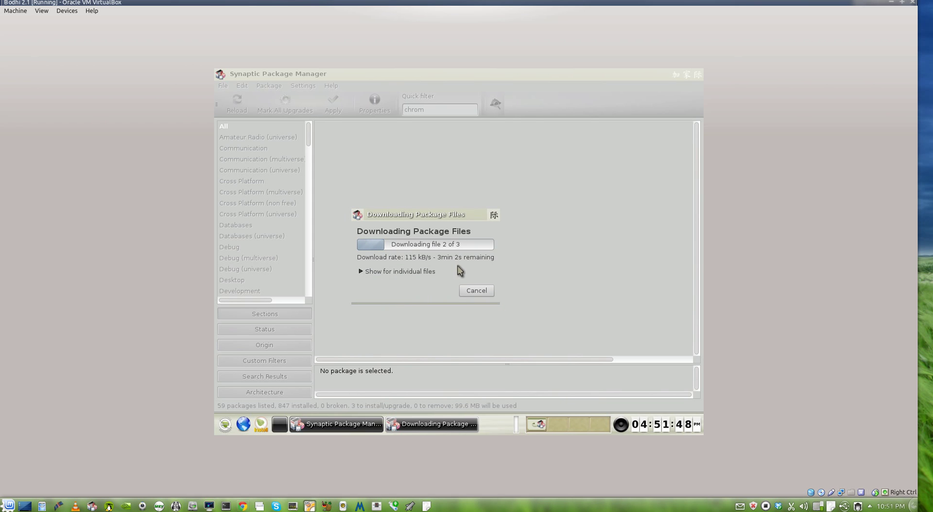
# Look through the session power options and the System category of all settings while the download runs
pyautogui.click(225, 426)
pyautogui.moveTo(257, 413)
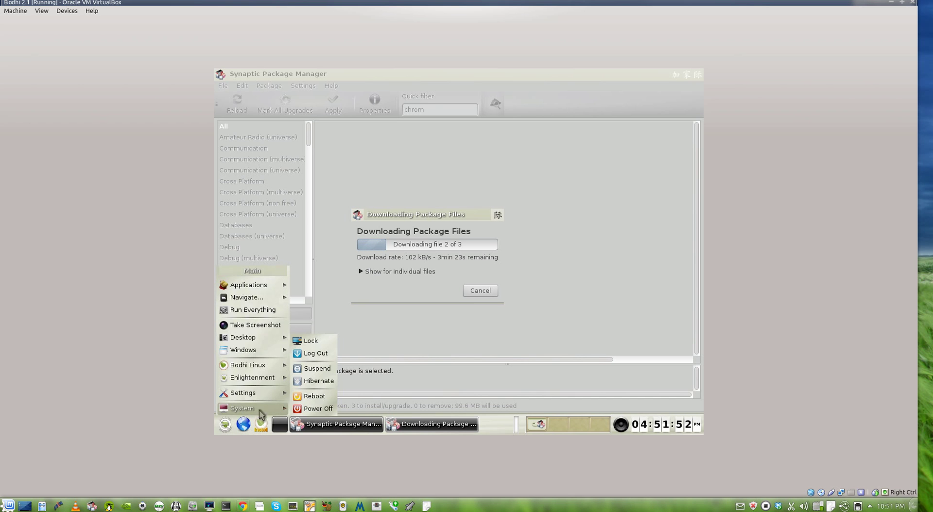
pyautogui.moveTo(267, 395)
pyautogui.moveTo(306, 393)
pyautogui.moveTo(382, 395)
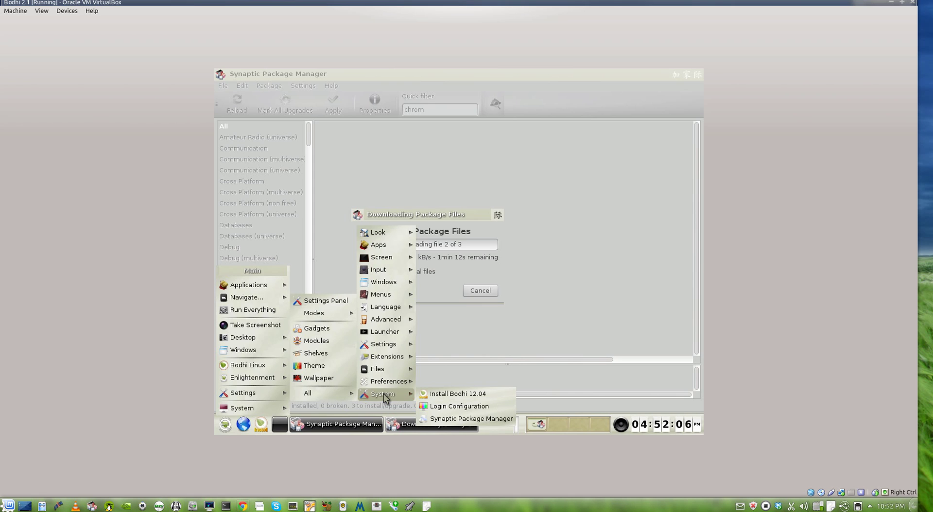
pyautogui.click(220, 428)
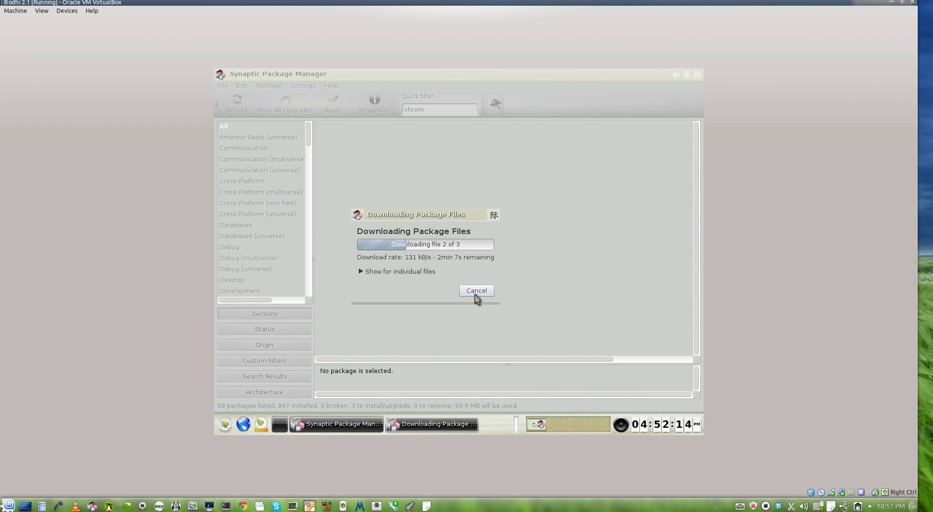
# Expand the individual file details in the package download dialog again
pyautogui.click(420, 272)
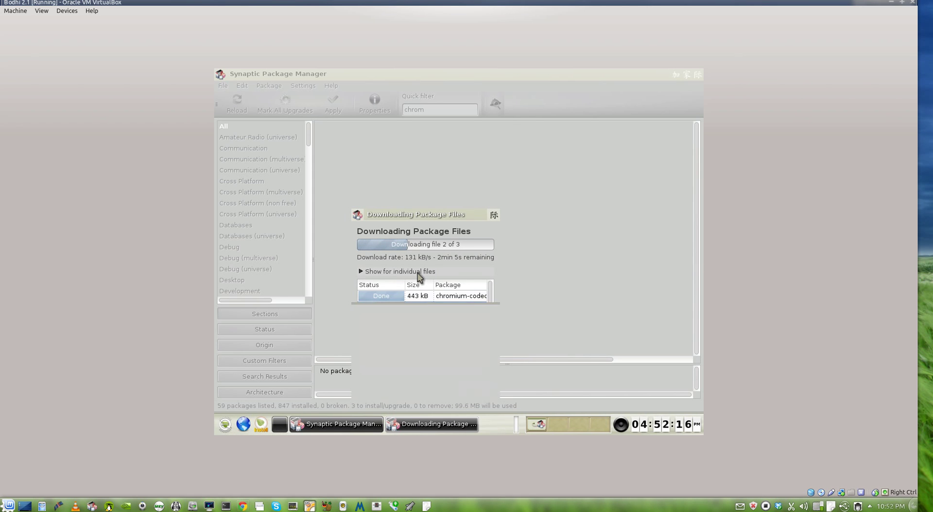